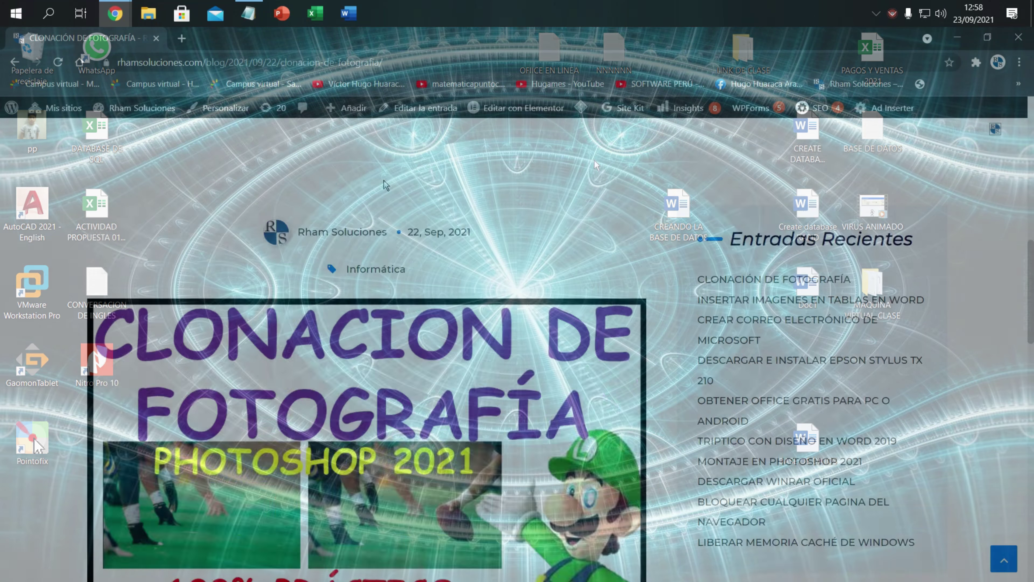
Step: Scroll through the Rham Soluciones blog post to reach the candle download button
{"action": "scroll", "coordinate": [385, 186], "scroll_direction": "up", "scroll_amount": 6}
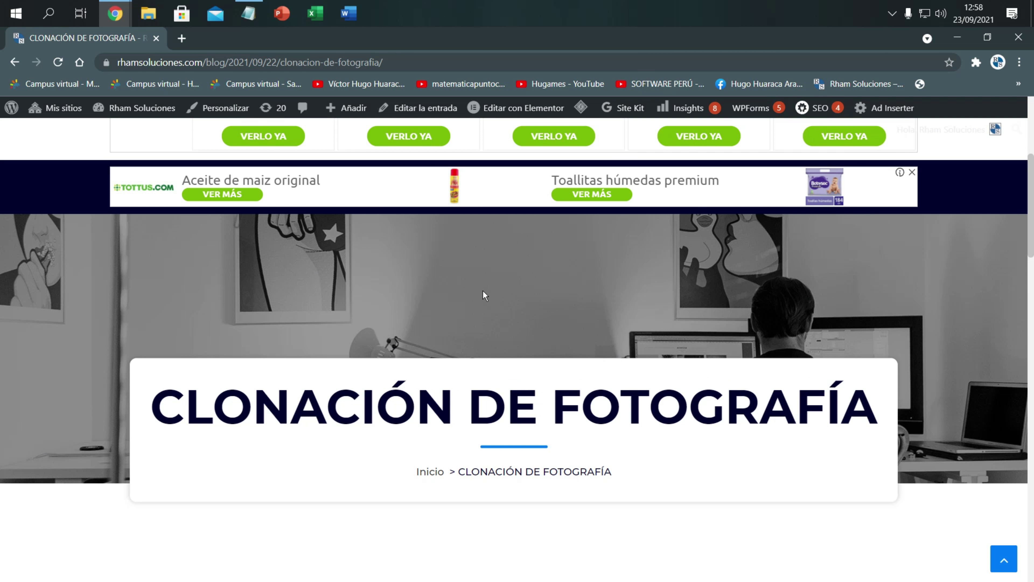
{"action": "scroll", "coordinate": [485, 316], "scroll_direction": "down", "scroll_amount": 3}
{"action": "scroll", "coordinate": [487, 322], "scroll_direction": "down", "scroll_amount": 6}
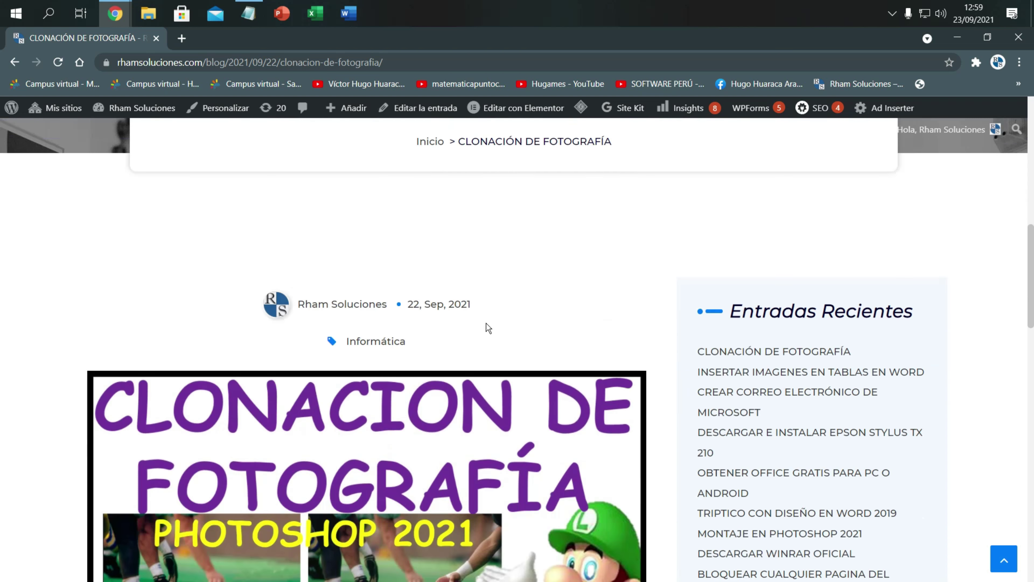
{"action": "scroll", "coordinate": [489, 333], "scroll_direction": "down", "scroll_amount": 4}
{"action": "scroll", "coordinate": [489, 333], "scroll_direction": "down", "scroll_amount": 1}
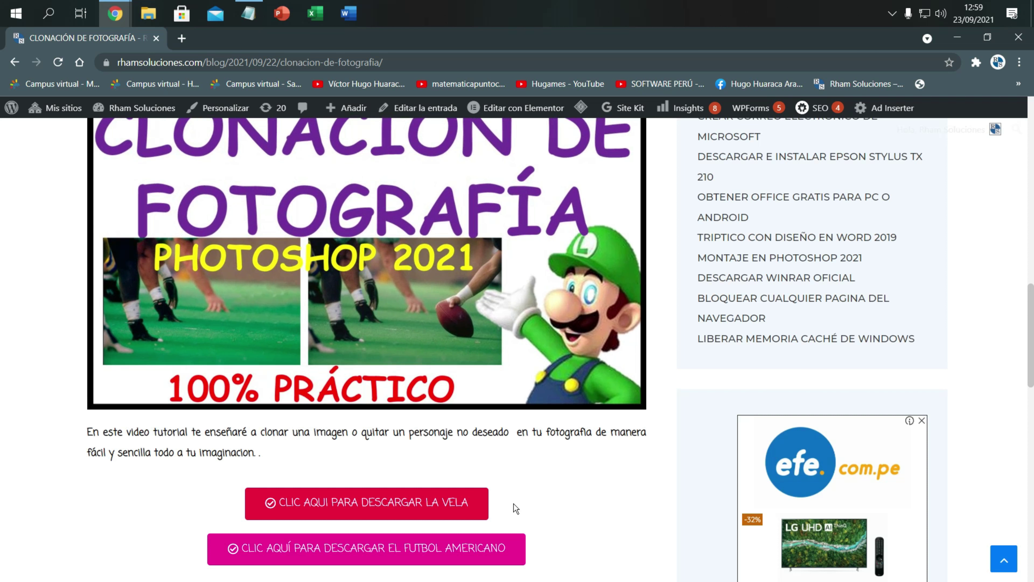
{"action": "scroll", "coordinate": [434, 370], "scroll_direction": "up", "scroll_amount": 2}
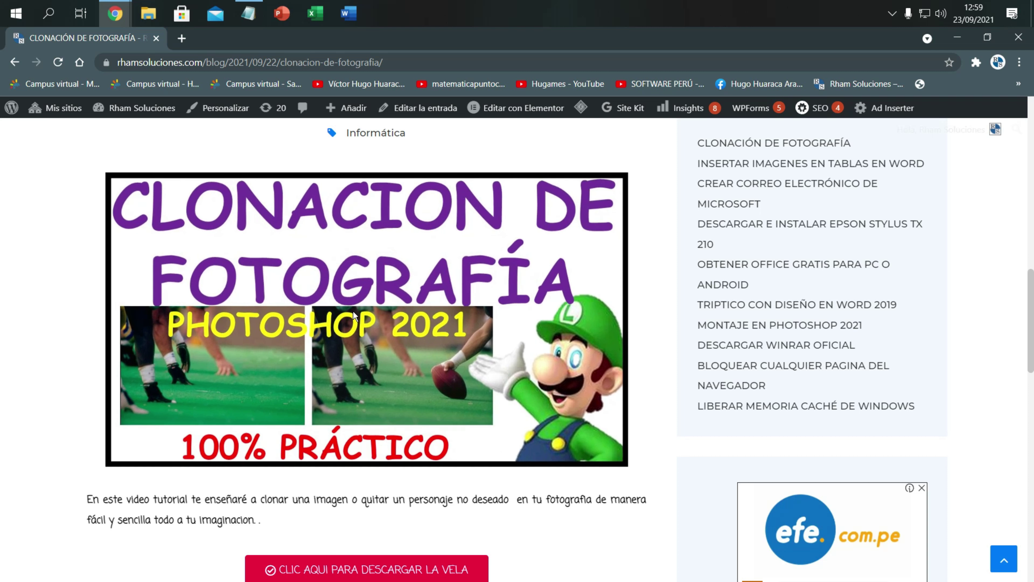
{"action": "scroll", "coordinate": [353, 311], "scroll_direction": "down", "scroll_amount": 2}
{"action": "scroll", "coordinate": [353, 311], "scroll_direction": "down", "scroll_amount": 3}
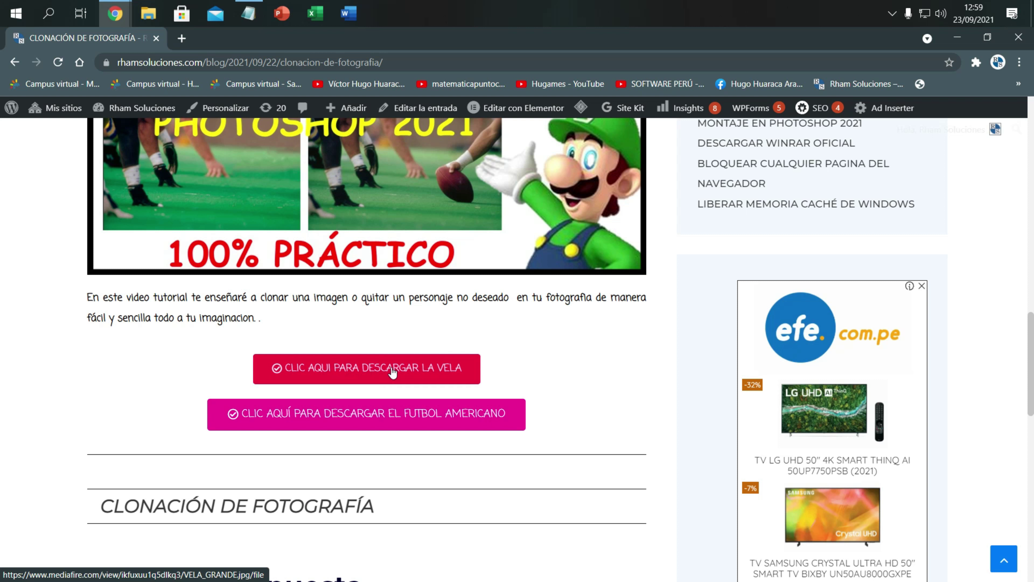
Step: Follow the candle photo link past the ad to its MediaFire download page
{"action": "left_click", "coordinate": [382, 369]}
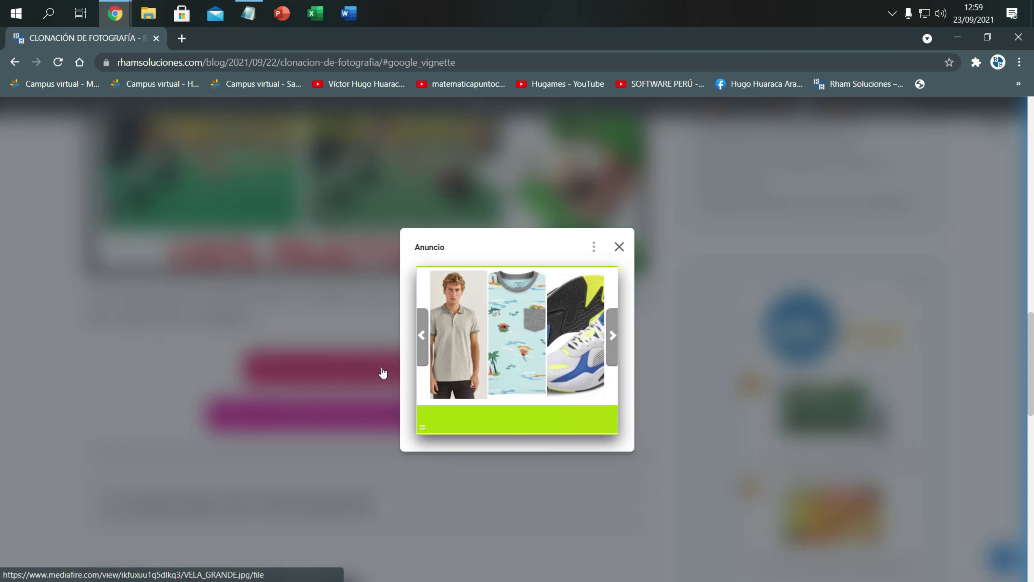
{"action": "left_click", "coordinate": [619, 246]}
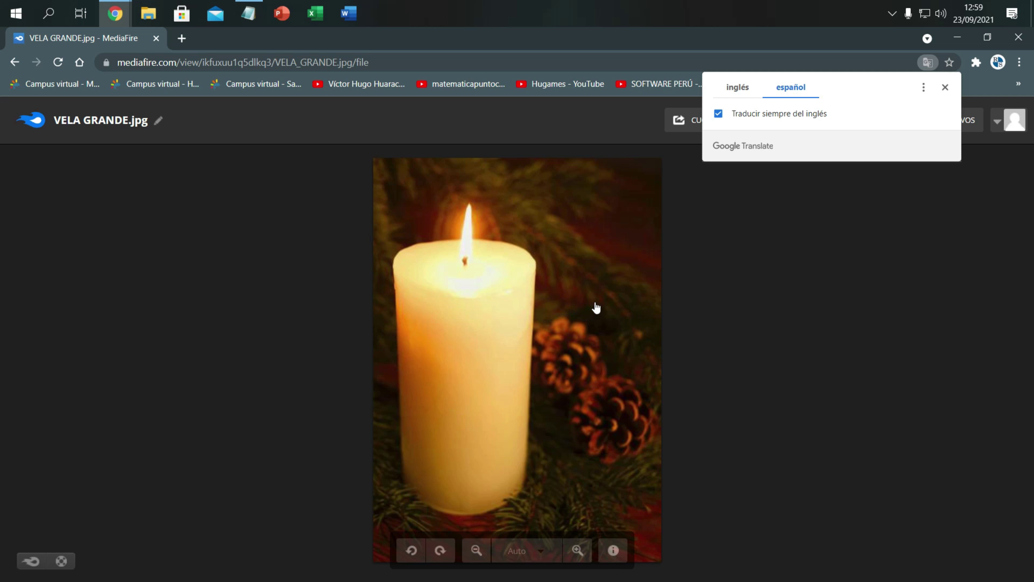
{"action": "left_click", "coordinate": [945, 88]}
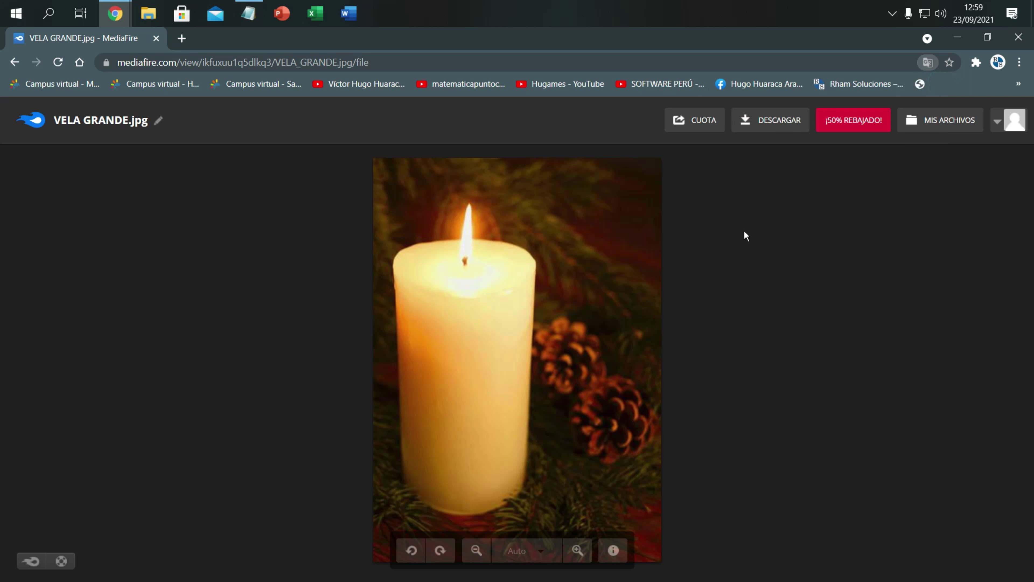
{"action": "left_click", "coordinate": [765, 126]}
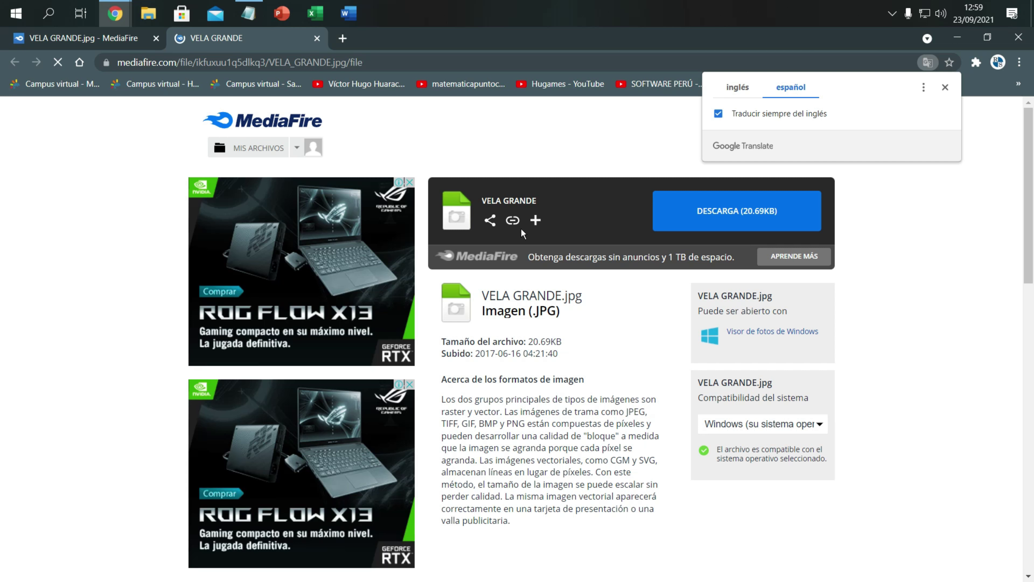
Step: Download VELA GRANDE.jpg, close the ad popup, and return to the blog post
{"action": "left_click", "coordinate": [696, 216]}
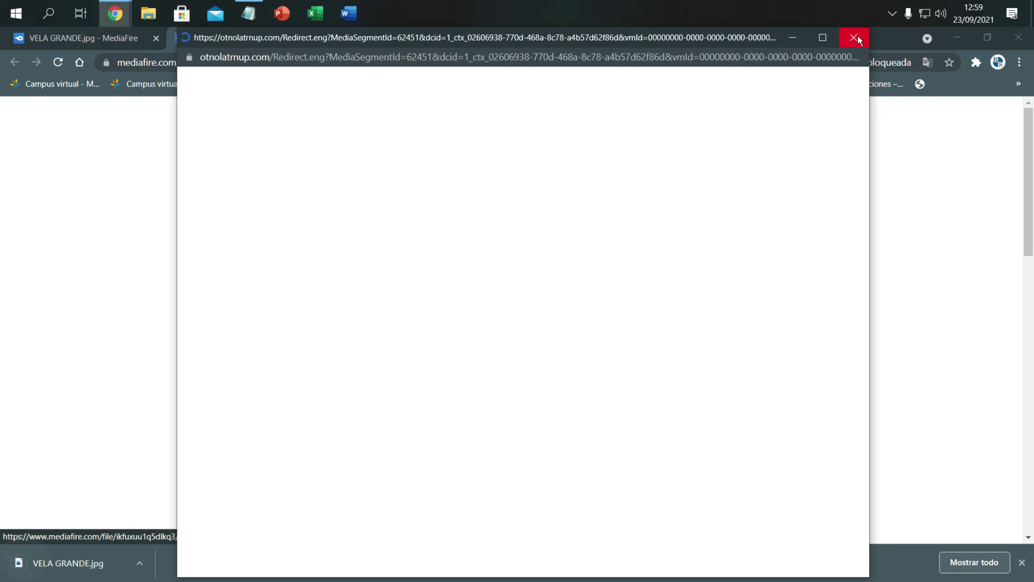
{"action": "left_click", "coordinate": [853, 38]}
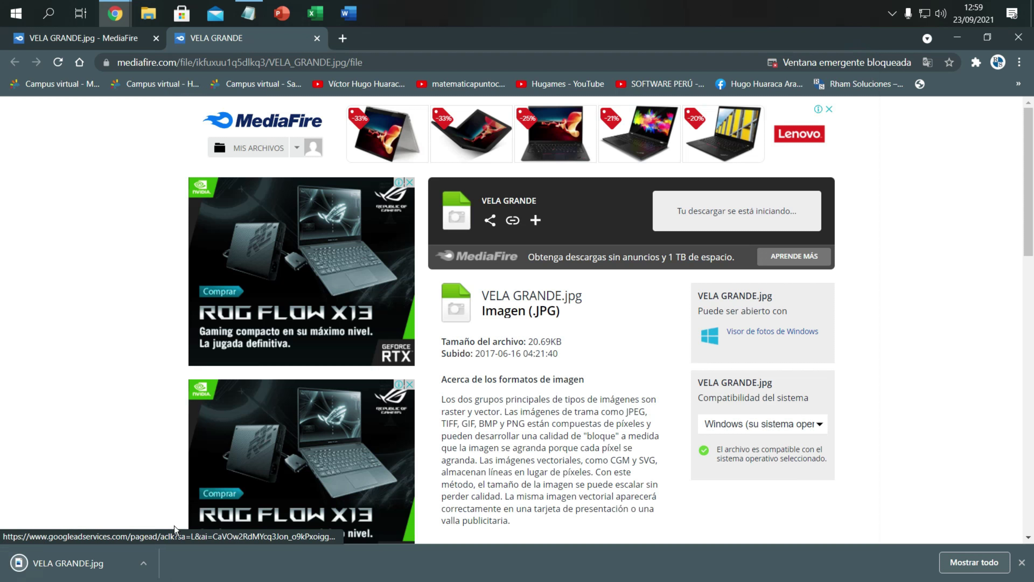
{"action": "left_click", "coordinate": [97, 38]}
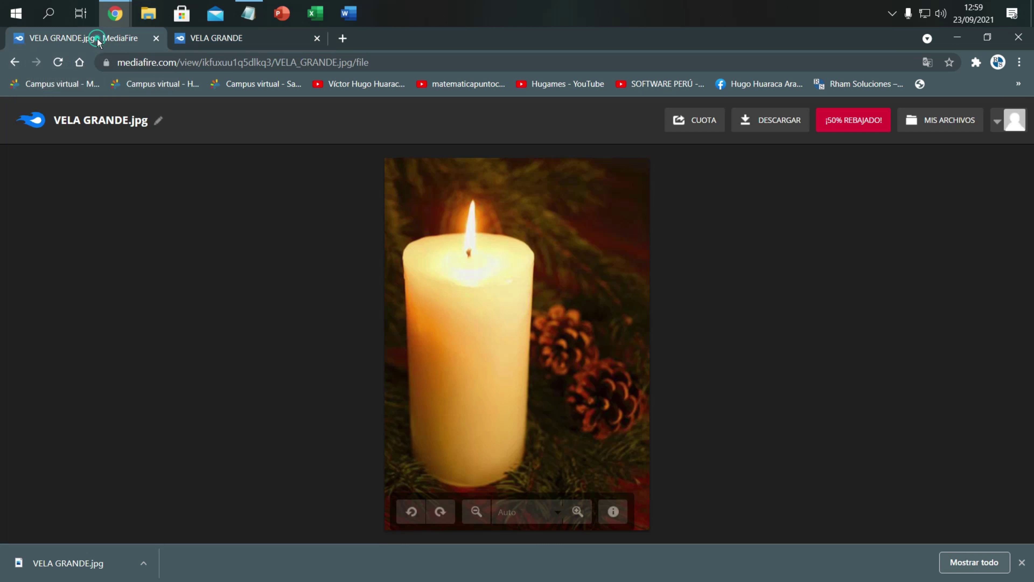
{"action": "left_click", "coordinate": [15, 62]}
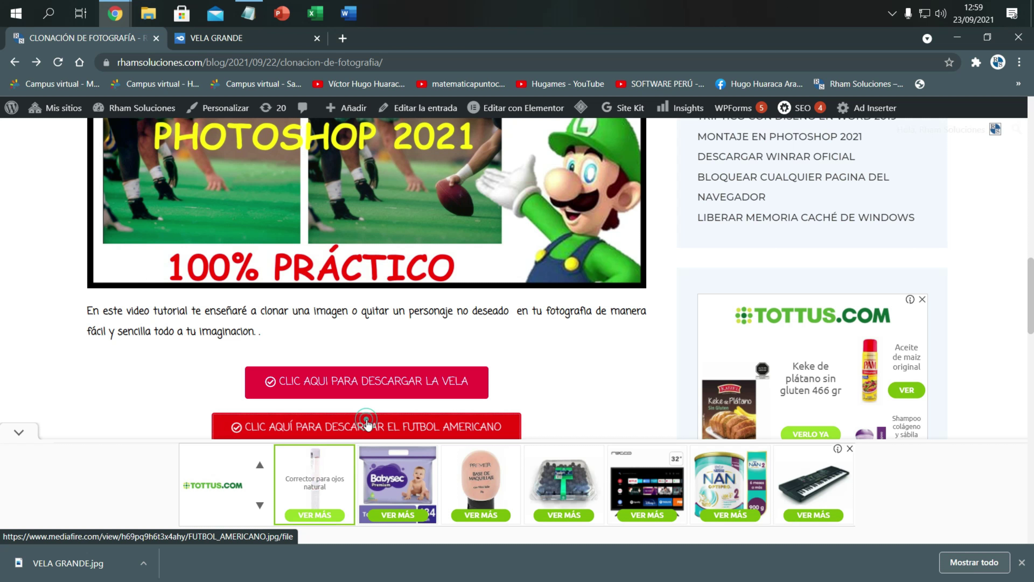
Step: Download FUTBOL AMERICANO.jpg from MediaFire through the blog's football link, dismissing popups
{"action": "left_click", "coordinate": [366, 419]}
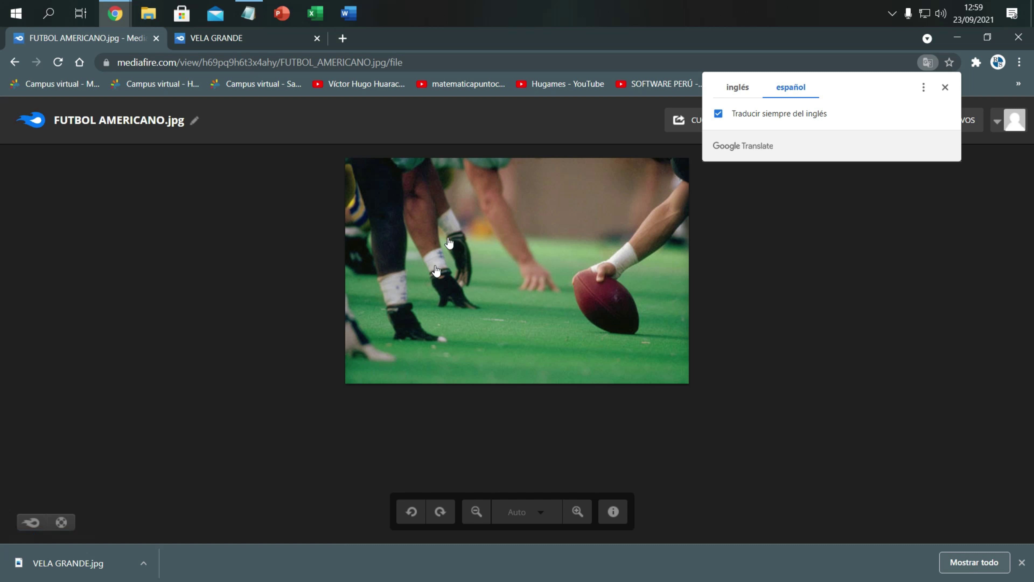
{"action": "left_click", "coordinate": [945, 87]}
{"action": "left_click", "coordinate": [768, 123]}
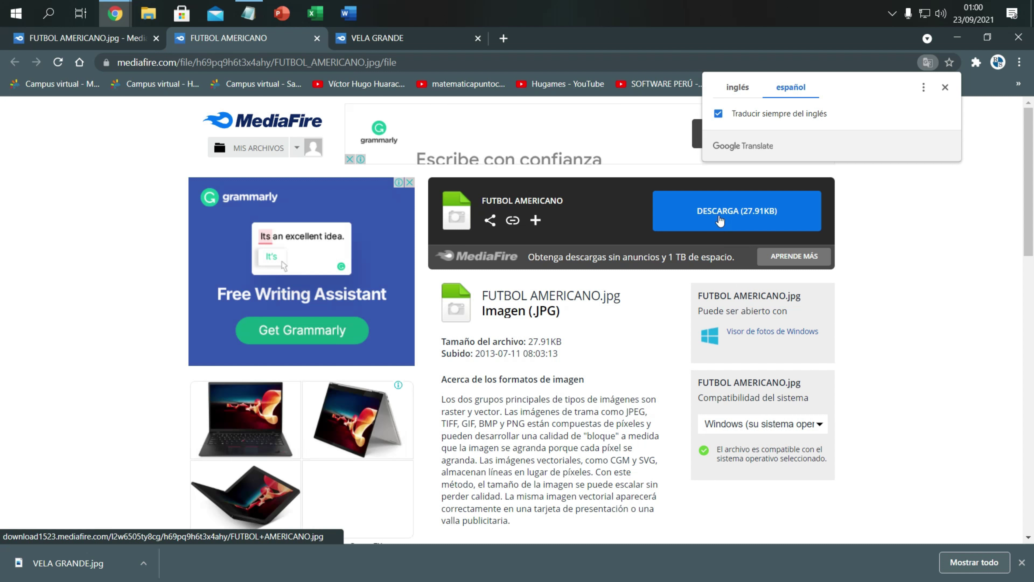
{"action": "left_click", "coordinate": [719, 220]}
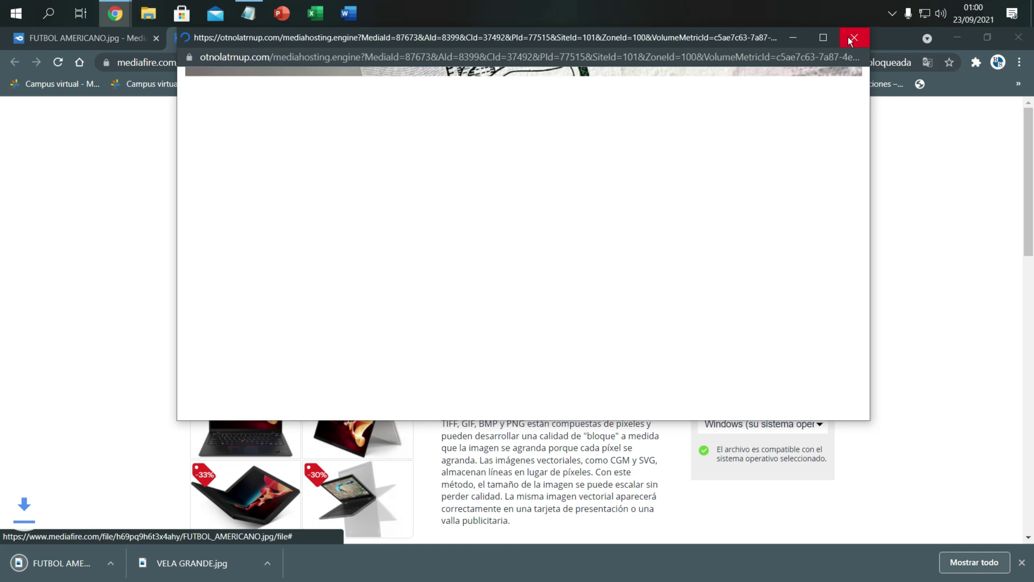
{"action": "left_click", "coordinate": [849, 37]}
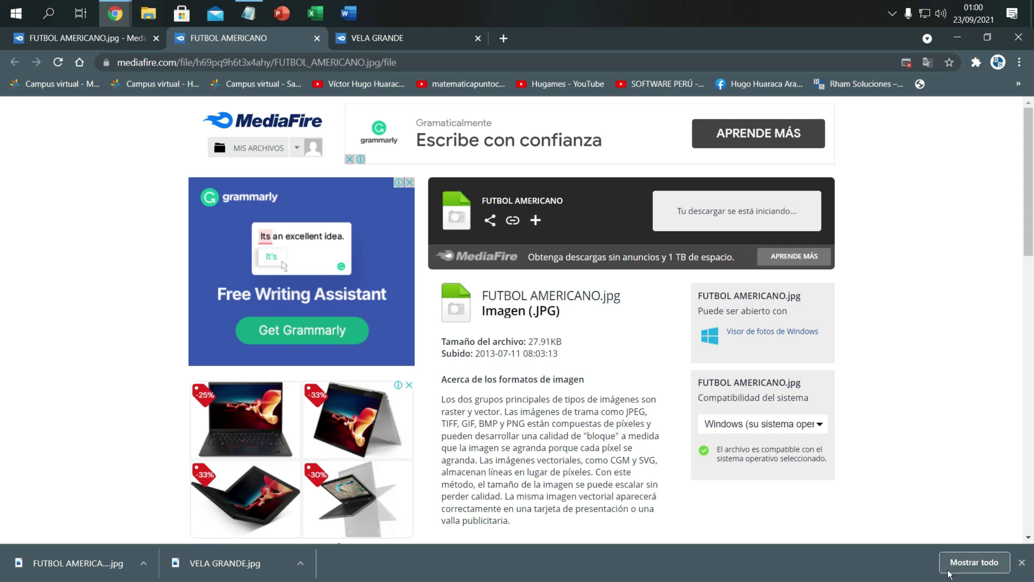
Step: Show the downloads in the Descargas folder and preview VELA GRANDE
{"action": "left_click", "coordinate": [968, 563]}
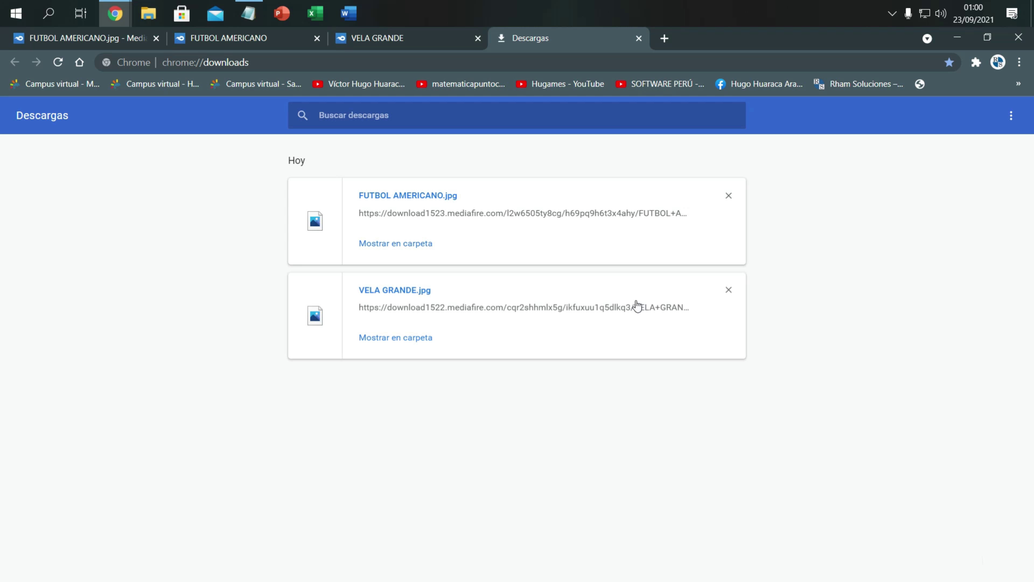
{"action": "left_click", "coordinate": [397, 243]}
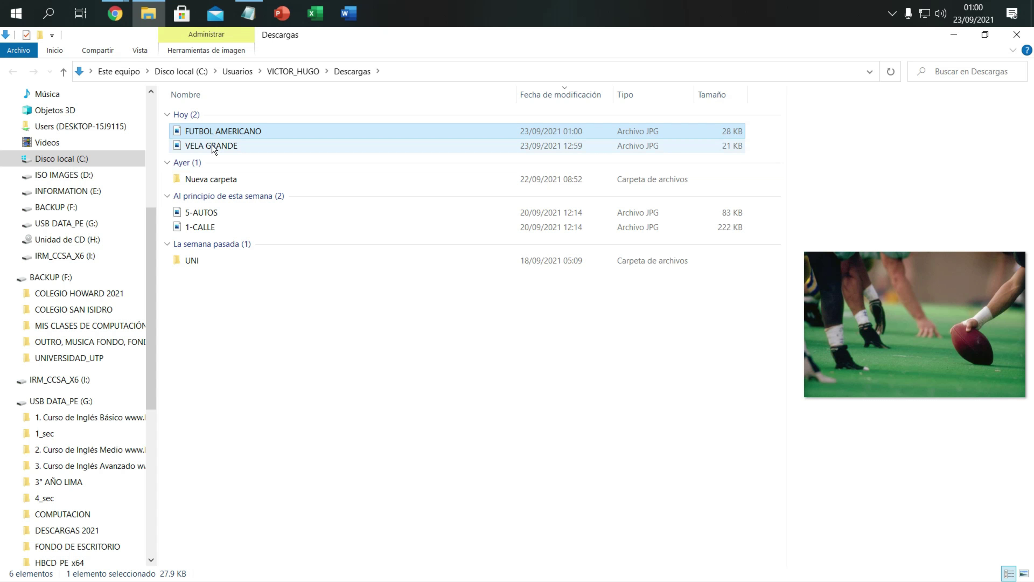
{"action": "left_click", "coordinate": [220, 147]}
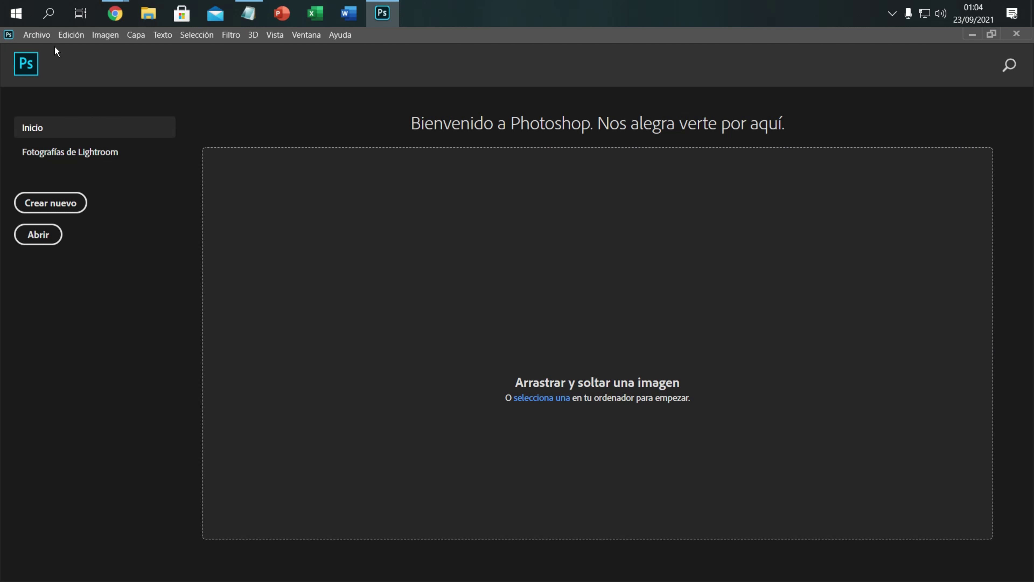
Step: Open VELA GRANDE.jpg in Photoshop, keeping 'No modificar' for the missing colour profile
{"action": "left_click", "coordinate": [35, 36]}
{"action": "left_click", "coordinate": [38, 60]}
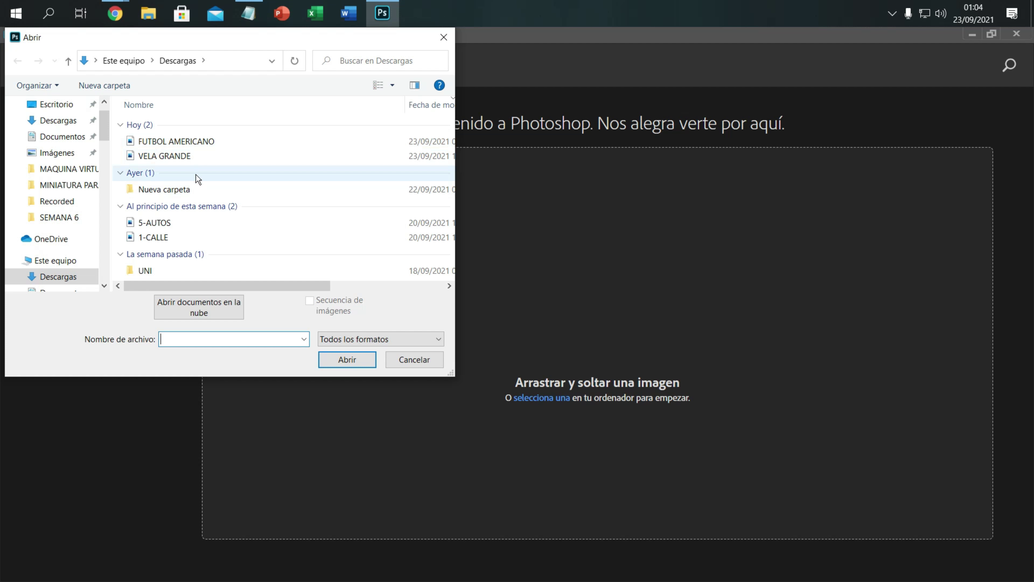
{"action": "double_click", "coordinate": [189, 156]}
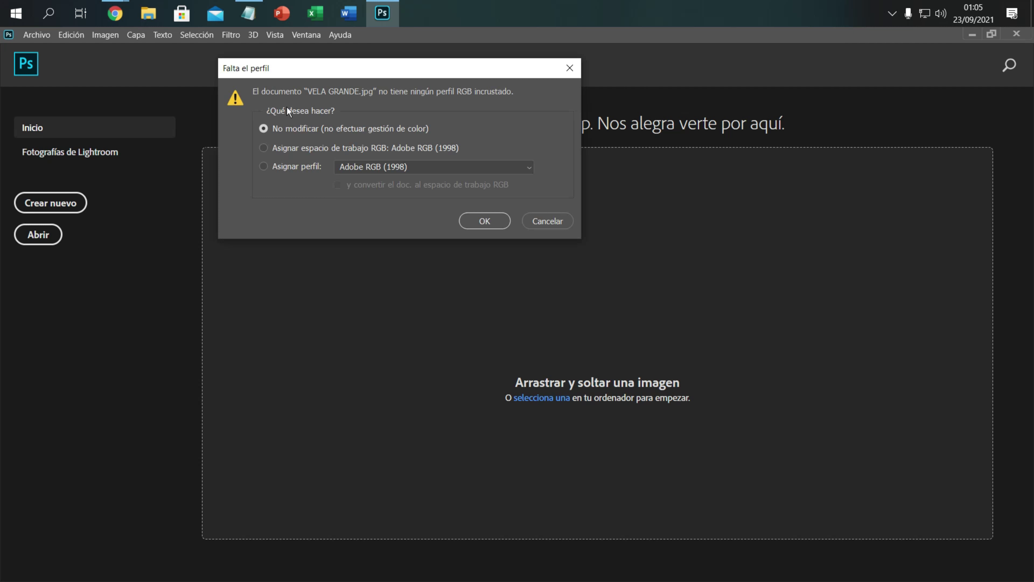
{"action": "left_click", "coordinate": [477, 220]}
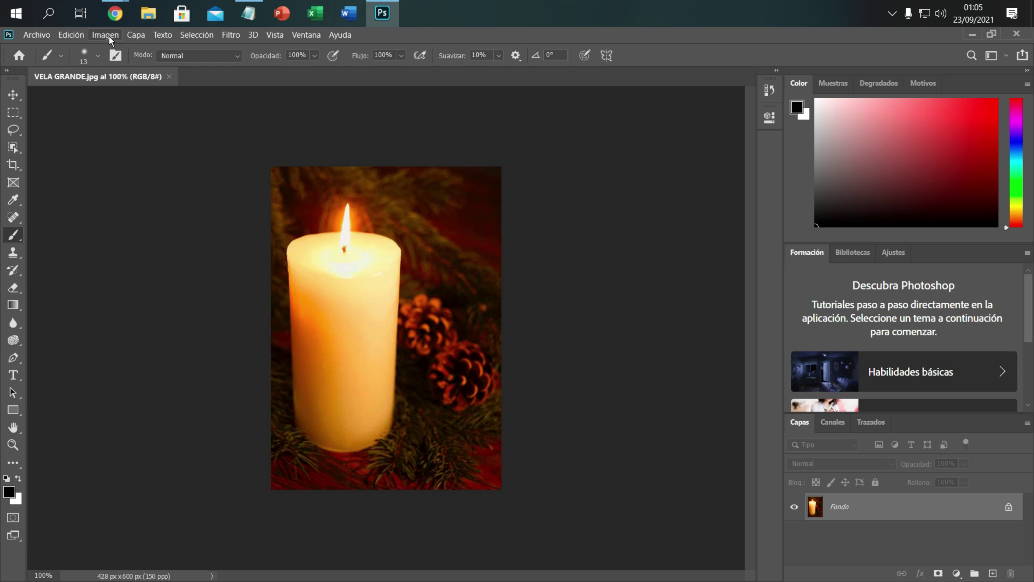
Step: Widen the canvas from 7.25 to 10 cm width in centimetres, anchored at the centre
{"action": "left_click", "coordinate": [106, 39]}
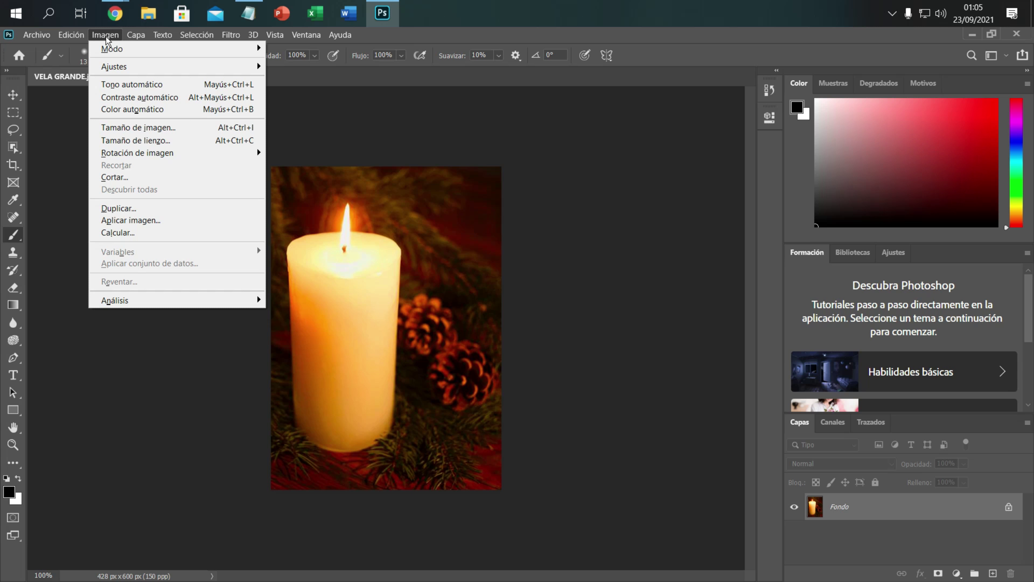
{"action": "left_click", "coordinate": [122, 143]}
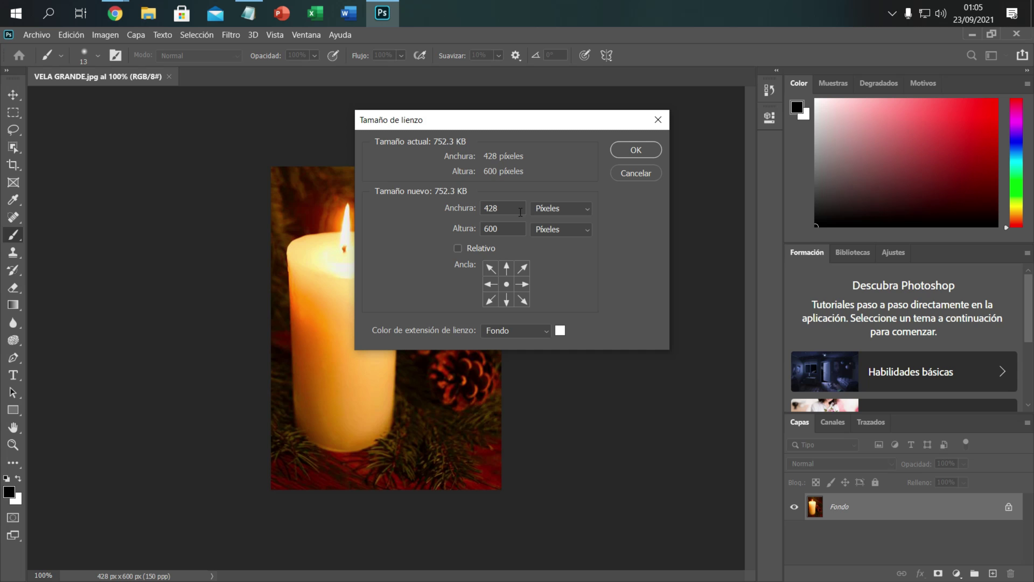
{"action": "left_click", "coordinate": [585, 209]}
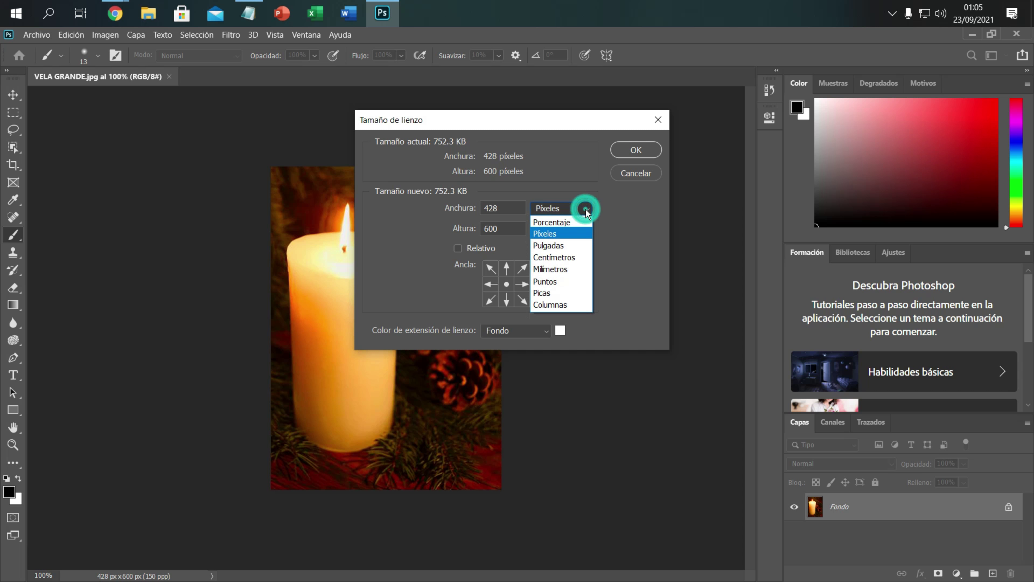
{"action": "left_click", "coordinate": [557, 257]}
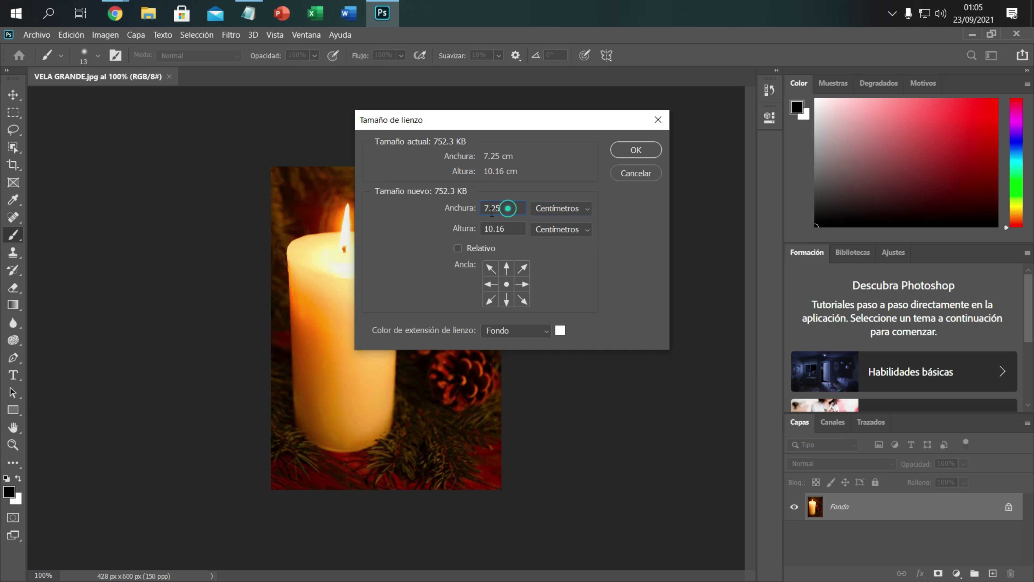
{"action": "left_click_drag", "start_coordinate": [505, 207], "coordinate": [480, 218]}
{"action": "type", "text": "10"}
{"action": "left_click", "coordinate": [634, 151]}
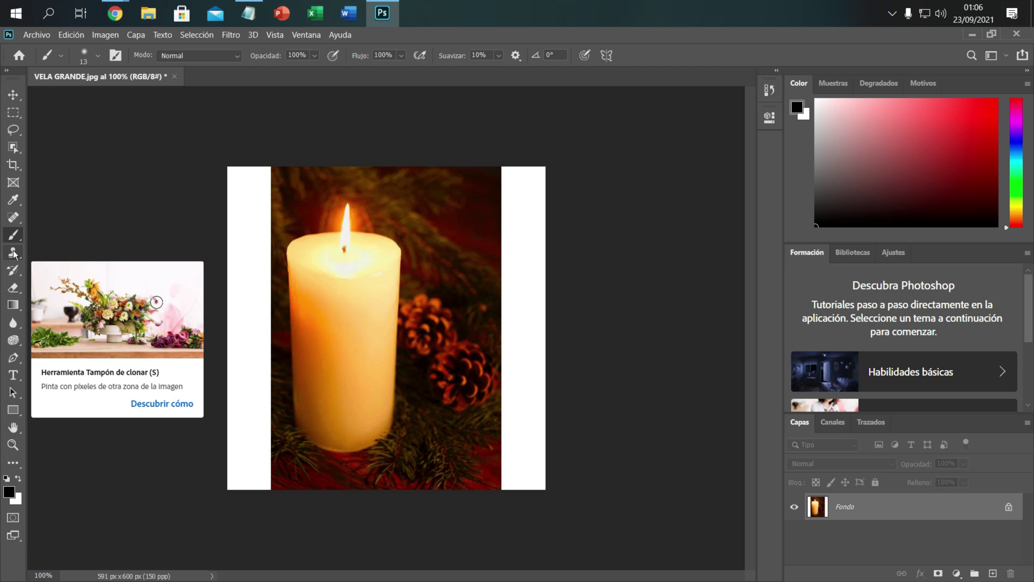
Step: Select the Clone Stamp tool
{"action": "left_click", "coordinate": [14, 253]}
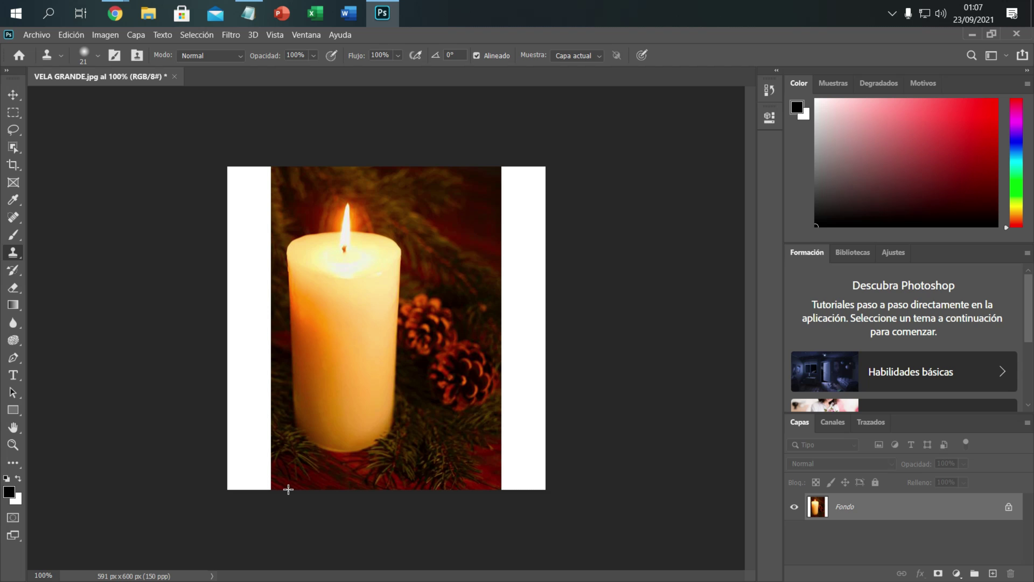
Step: Alt-sample the photo's bottom edge and clone texture into the left strip's lower corner
{"action": "key", "text": "alt"}
{"action": "left_click", "coordinate": [288, 489], "text": "alt"}
{"action": "left_click", "coordinate": [288, 489], "text": "alt"}
{"action": "left_click", "coordinate": [270, 490]}
{"action": "mouse_move", "coordinate": [269, 492]}
{"action": "left_mouse_down"}
{"action": "mouse_move", "coordinate": [269, 431]}
{"action": "mouse_move", "coordinate": [254, 486]}
{"action": "left_mouse_up"}
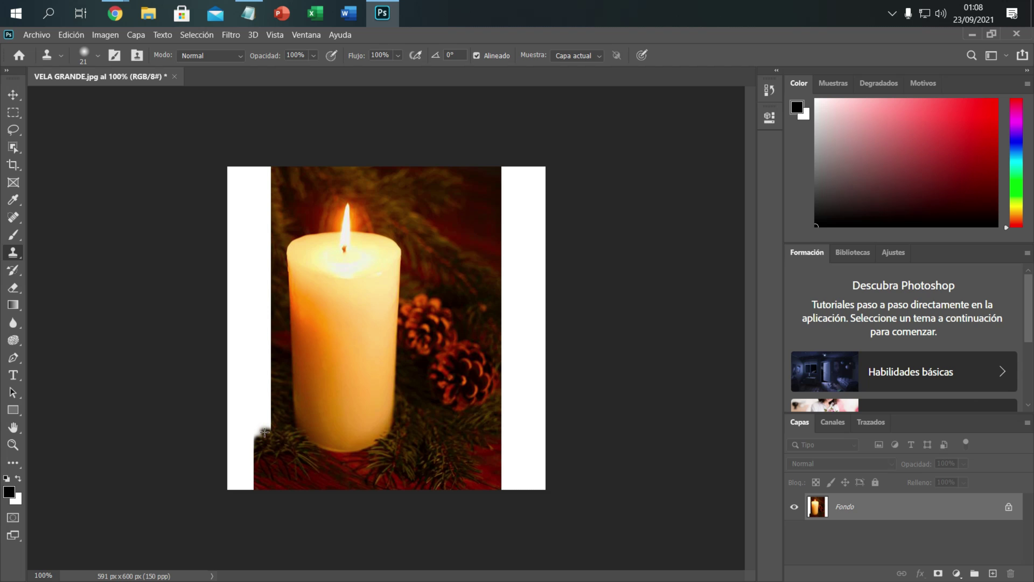
Step: Clone foliage up the left strip's inner edge to mid-height, then resample the source
{"action": "left_click_drag", "start_coordinate": [267, 431], "coordinate": [269, 437]}
{"action": "mouse_move", "coordinate": [259, 437]}
{"action": "left_mouse_down"}
{"action": "mouse_move", "coordinate": [271, 375]}
{"action": "mouse_move", "coordinate": [270, 320]}
{"action": "mouse_move", "coordinate": [262, 414]}
{"action": "mouse_move", "coordinate": [270, 162]}
{"action": "mouse_move", "coordinate": [261, 329]}
{"action": "left_mouse_up"}
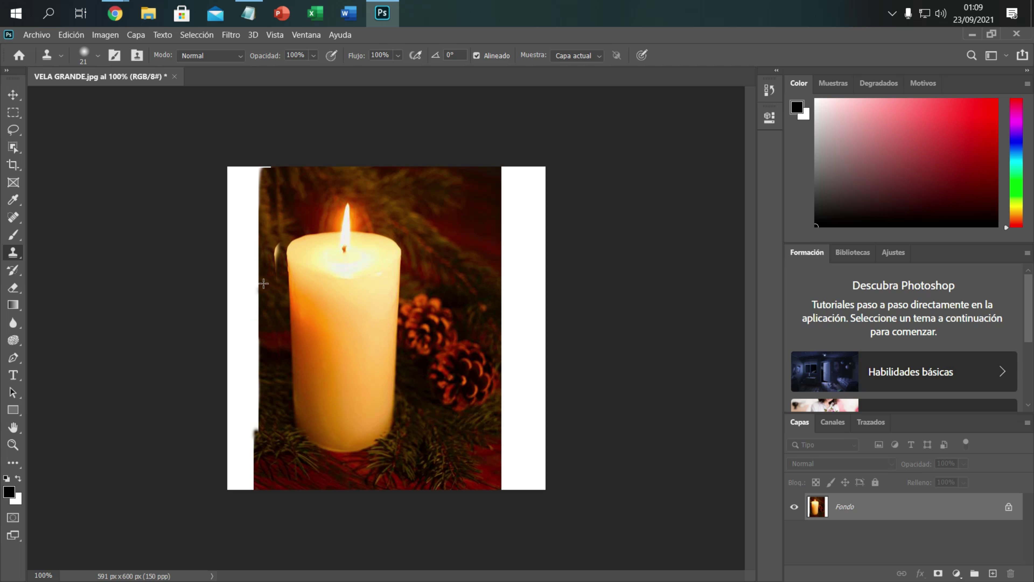
{"action": "left_click", "coordinate": [267, 247], "text": "alt"}
Step: Resample clone sources and paint over the rest of the left strip, including both corners
{"action": "key", "text": "alt"}
{"action": "key", "text": "alt"}
{"action": "left_click", "coordinate": [272, 490], "text": "alt"}
{"action": "mouse_move", "coordinate": [254, 490]}
{"action": "left_mouse_down"}
{"action": "mouse_move", "coordinate": [254, 300]}
{"action": "mouse_move", "coordinate": [245, 493]}
{"action": "left_mouse_up"}
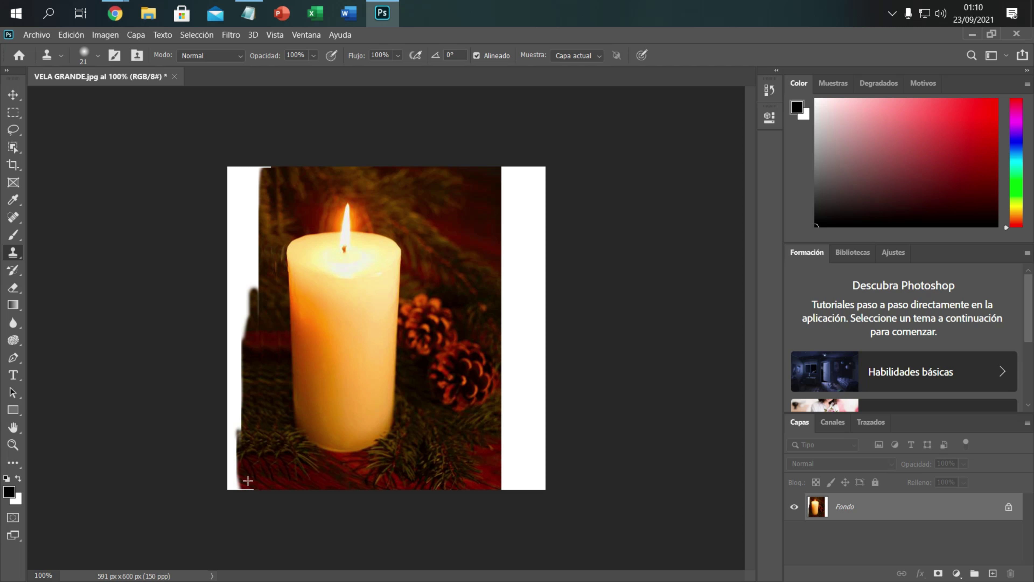
{"action": "left_click", "coordinate": [266, 490], "text": "alt"}
{"action": "left_click", "coordinate": [248, 482], "text": "alt"}
{"action": "left_click", "coordinate": [254, 462]}
{"action": "mouse_move", "coordinate": [255, 463]}
{"action": "left_mouse_down"}
{"action": "mouse_move", "coordinate": [249, 364]}
{"action": "mouse_move", "coordinate": [263, 340]}
{"action": "mouse_move", "coordinate": [246, 216]}
{"action": "mouse_move", "coordinate": [246, 329]}
{"action": "left_mouse_up"}
{"action": "left_click_drag", "start_coordinate": [277, 473], "coordinate": [226, 485]}
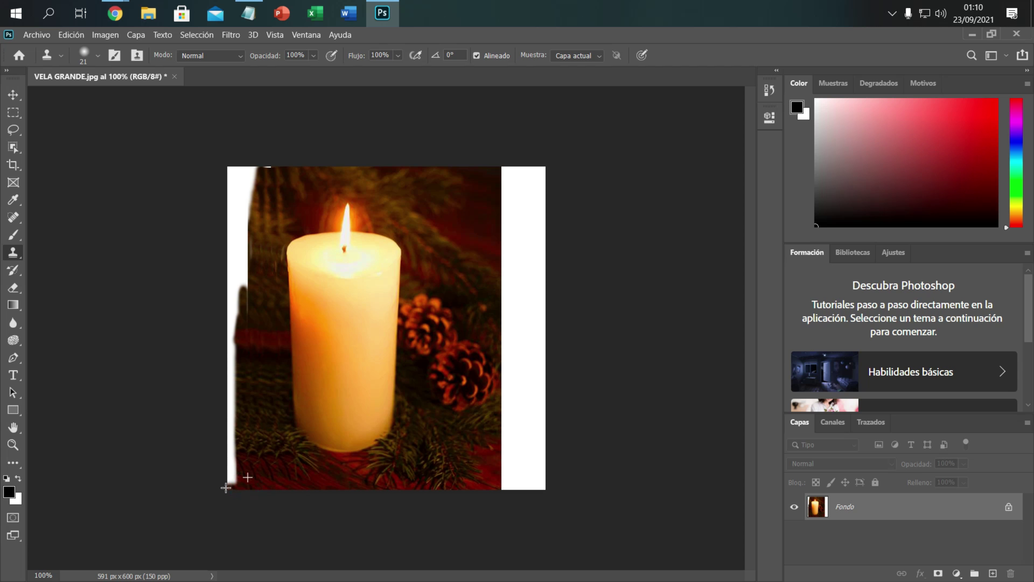
{"action": "mouse_move", "coordinate": [265, 168]}
{"action": "left_mouse_down"}
{"action": "mouse_move", "coordinate": [285, 171]}
{"action": "mouse_move", "coordinate": [228, 173]}
{"action": "left_mouse_up"}
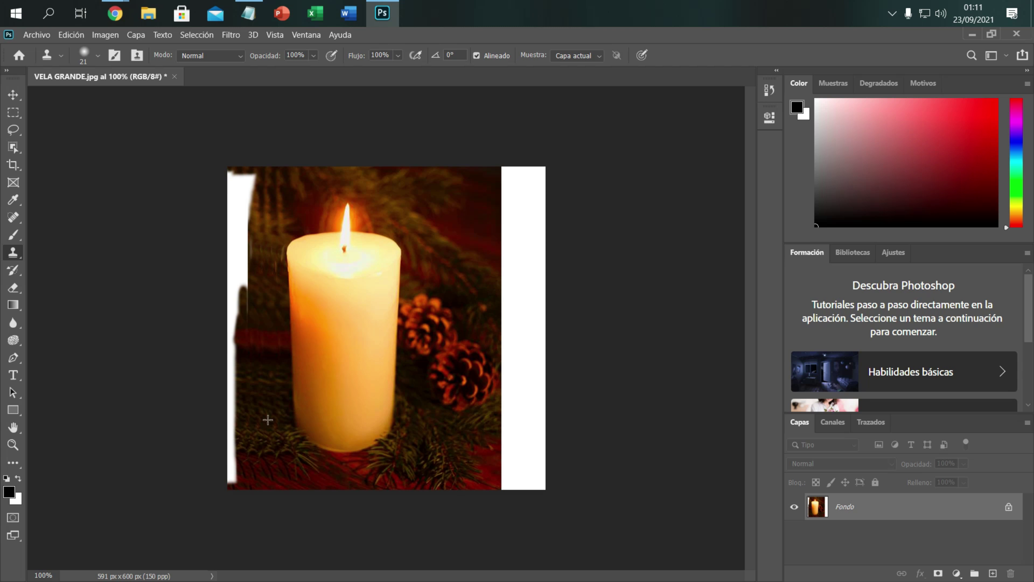
{"action": "mouse_move", "coordinate": [256, 484]}
{"action": "left_mouse_down"}
{"action": "mouse_move", "coordinate": [238, 314]}
{"action": "mouse_move", "coordinate": [248, 174]}
{"action": "mouse_move", "coordinate": [224, 478]}
{"action": "mouse_move", "coordinate": [226, 173]}
{"action": "mouse_move", "coordinate": [229, 248]}
{"action": "left_mouse_up"}
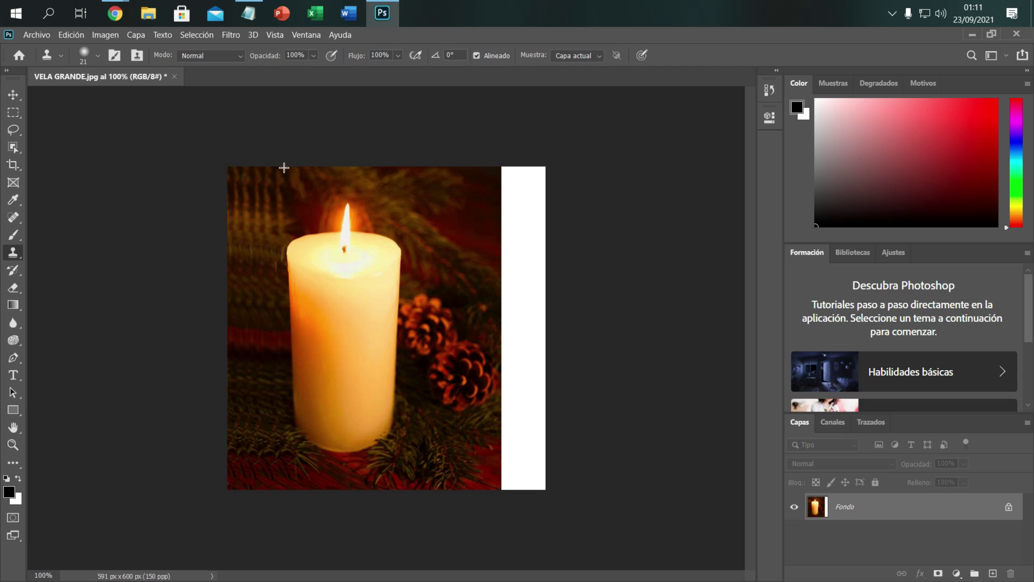
Step: Sample the candle and clone a copy to its right, with red cloth filling beneath it
{"action": "key", "text": "alt"}
{"action": "left_click", "coordinate": [283, 167], "text": "alt"}
{"action": "mouse_move", "coordinate": [432, 167]}
{"action": "left_mouse_down"}
{"action": "mouse_move", "coordinate": [441, 448]}
{"action": "mouse_move", "coordinate": [449, 234]}
{"action": "mouse_move", "coordinate": [475, 198]}
{"action": "mouse_move", "coordinate": [472, 212]}
{"action": "left_mouse_up"}
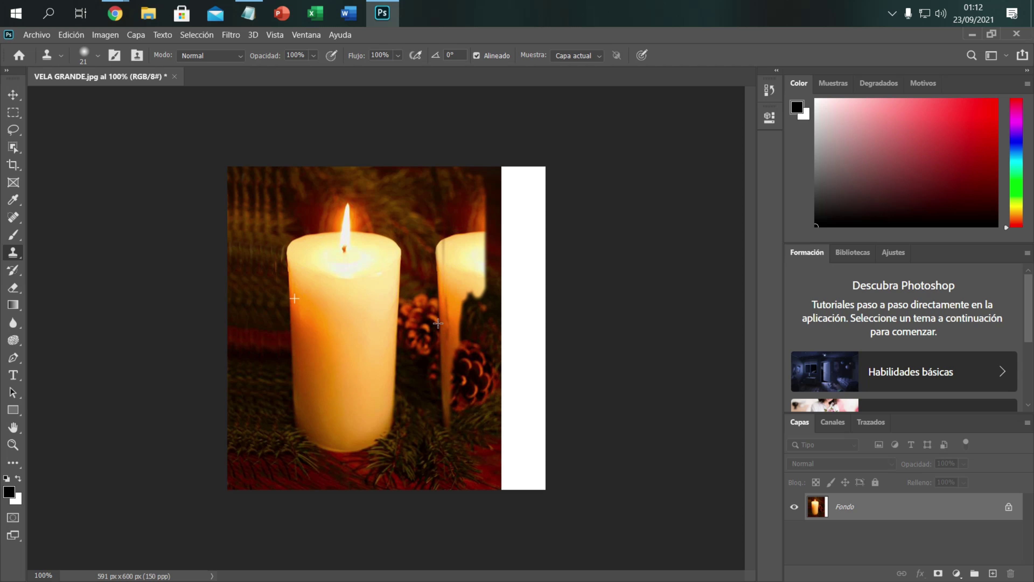
{"action": "left_click_drag", "start_coordinate": [439, 324], "coordinate": [436, 275]}
{"action": "mouse_move", "coordinate": [449, 360]}
{"action": "left_mouse_down"}
{"action": "mouse_move", "coordinate": [455, 473]}
{"action": "mouse_move", "coordinate": [459, 289]}
{"action": "mouse_move", "coordinate": [473, 422]}
{"action": "mouse_move", "coordinate": [469, 311]}
{"action": "left_mouse_up"}
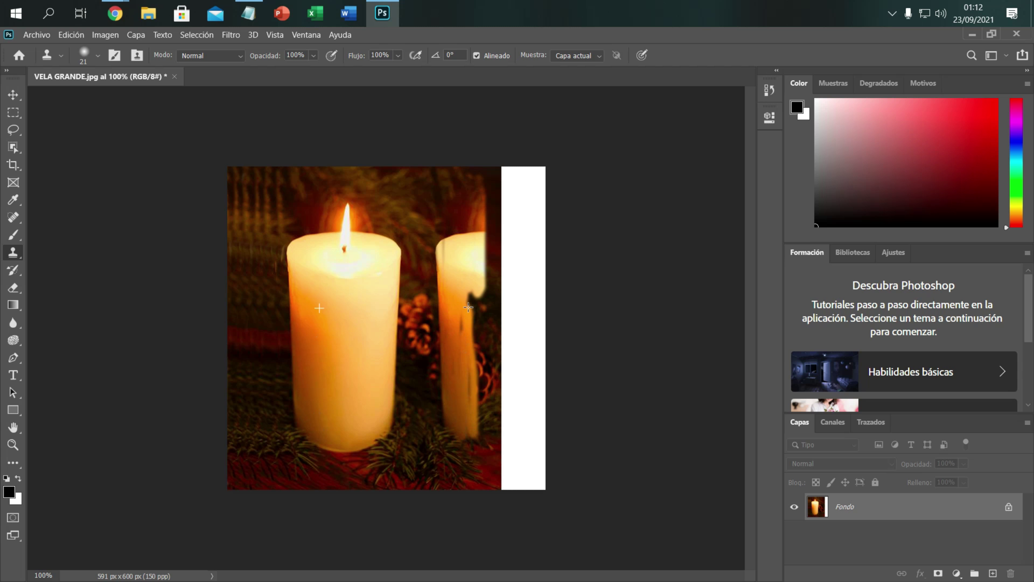
{"action": "mouse_move", "coordinate": [472, 410]}
{"action": "left_mouse_down"}
{"action": "mouse_move", "coordinate": [477, 334]}
{"action": "mouse_move", "coordinate": [491, 305]}
{"action": "mouse_move", "coordinate": [490, 387]}
{"action": "mouse_move", "coordinate": [496, 234]}
{"action": "left_mouse_up"}
{"action": "mouse_move", "coordinate": [487, 320]}
{"action": "left_mouse_down"}
{"action": "mouse_move", "coordinate": [488, 268]}
{"action": "mouse_move", "coordinate": [487, 342]}
{"action": "mouse_move", "coordinate": [494, 203]}
{"action": "left_mouse_up"}
{"action": "mouse_move", "coordinate": [473, 395]}
{"action": "left_mouse_down"}
{"action": "mouse_move", "coordinate": [502, 308]}
{"action": "mouse_move", "coordinate": [491, 325]}
{"action": "mouse_move", "coordinate": [488, 411]}
{"action": "mouse_move", "coordinate": [490, 345]}
{"action": "mouse_move", "coordinate": [499, 342]}
{"action": "mouse_move", "coordinate": [500, 368]}
{"action": "mouse_move", "coordinate": [475, 378]}
{"action": "mouse_move", "coordinate": [475, 489]}
{"action": "mouse_move", "coordinate": [494, 389]}
{"action": "mouse_move", "coordinate": [503, 440]}
{"action": "mouse_move", "coordinate": [481, 478]}
{"action": "left_mouse_up"}
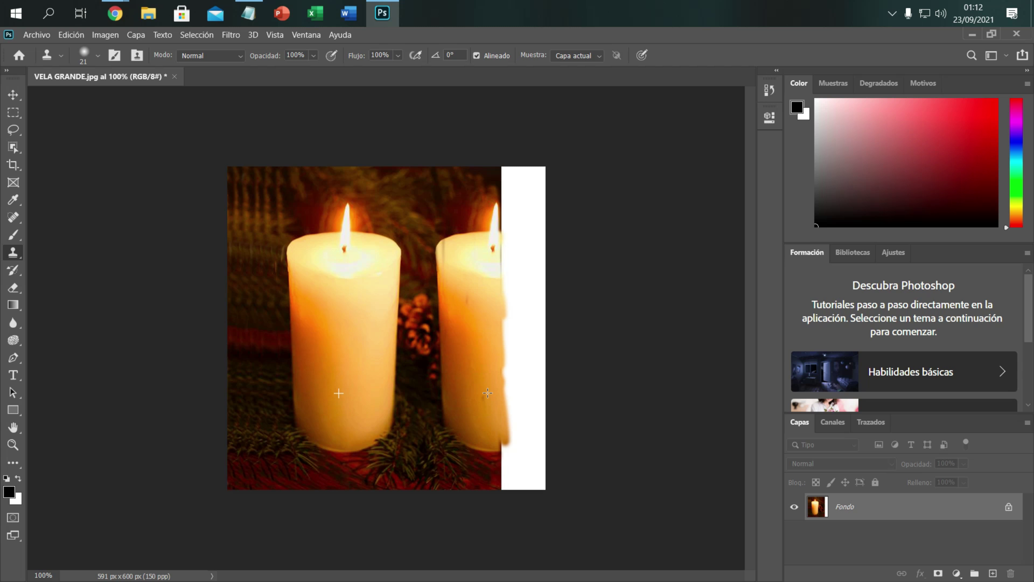
{"action": "mouse_move", "coordinate": [487, 393]}
{"action": "left_mouse_down"}
{"action": "mouse_move", "coordinate": [502, 465]}
{"action": "mouse_move", "coordinate": [501, 425]}
{"action": "left_mouse_up"}
Step: Enlarge the Clone Stamp brush from 21 px to 51 px
{"action": "left_click", "coordinate": [97, 56]}
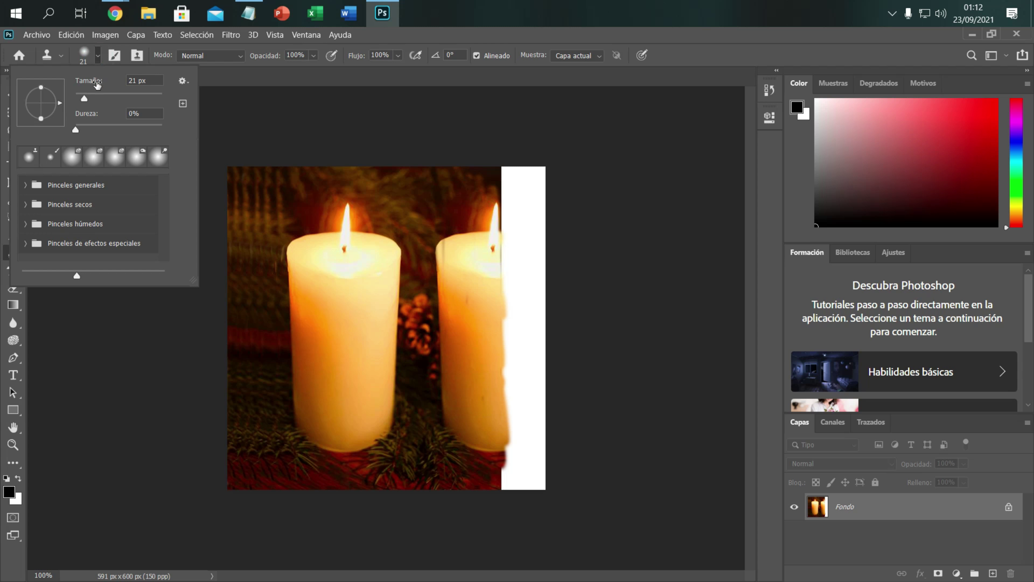
{"action": "left_click_drag", "start_coordinate": [88, 99], "coordinate": [98, 100]}
{"action": "left_click", "coordinate": [475, 276]}
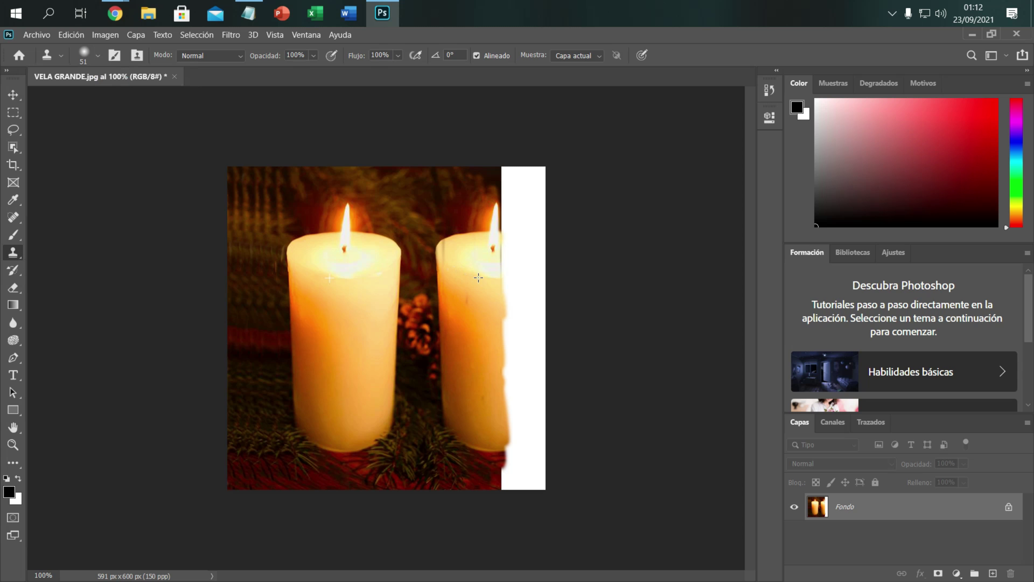
Step: Clone the candle top, body, pine and red cloth over the right white strip
{"action": "mouse_move", "coordinate": [501, 240]}
{"action": "left_mouse_down"}
{"action": "mouse_move", "coordinate": [507, 167]}
{"action": "mouse_move", "coordinate": [513, 231]}
{"action": "mouse_move", "coordinate": [540, 180]}
{"action": "mouse_move", "coordinate": [534, 165]}
{"action": "left_mouse_up"}
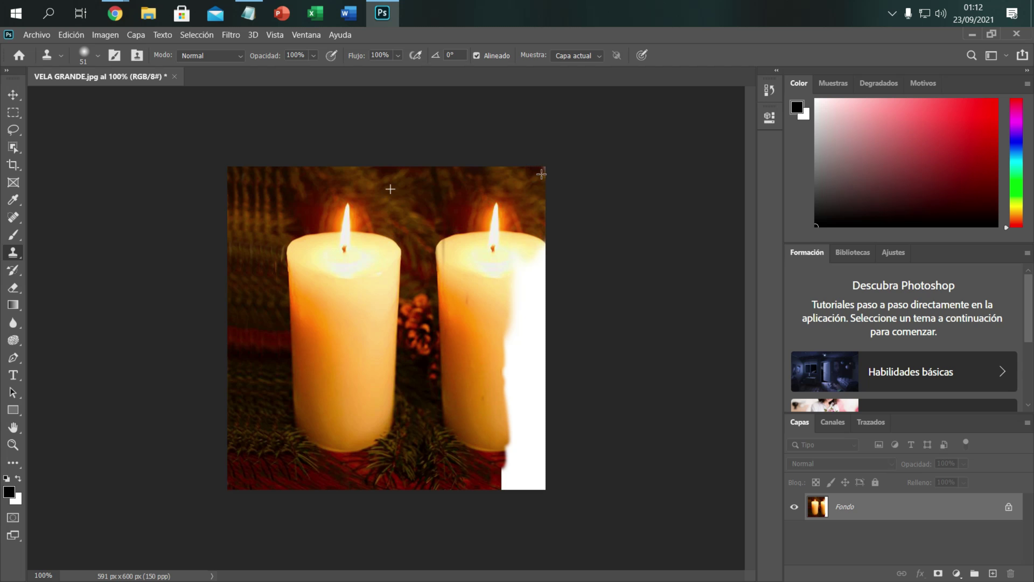
{"action": "mouse_move", "coordinate": [535, 244]}
{"action": "left_mouse_down"}
{"action": "mouse_move", "coordinate": [529, 326]}
{"action": "mouse_move", "coordinate": [517, 328]}
{"action": "mouse_move", "coordinate": [493, 273]}
{"action": "left_mouse_up"}
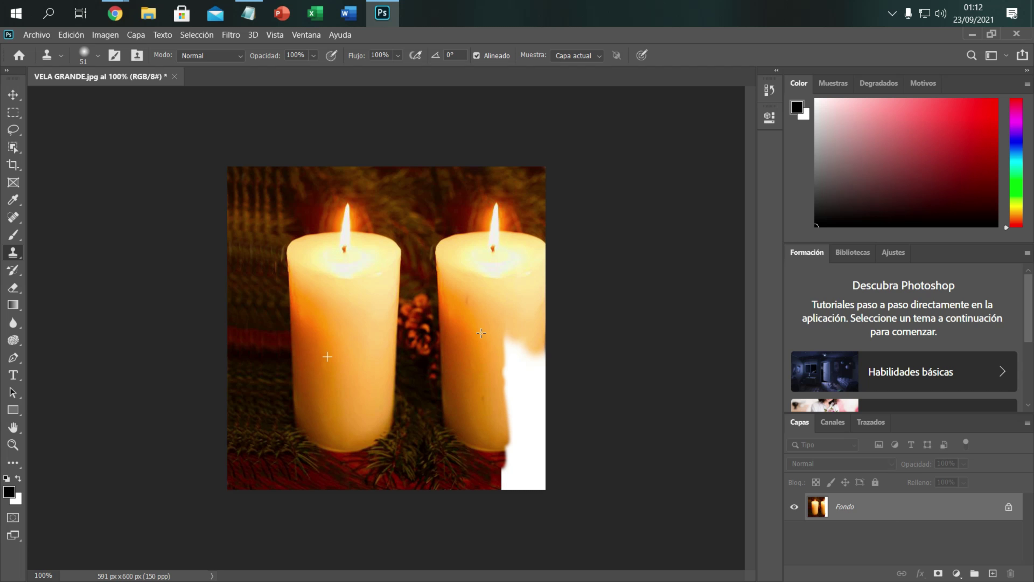
{"action": "mouse_move", "coordinate": [508, 340]}
{"action": "left_mouse_down"}
{"action": "mouse_move", "coordinate": [511, 391]}
{"action": "mouse_move", "coordinate": [533, 402]}
{"action": "mouse_move", "coordinate": [543, 324]}
{"action": "left_mouse_up"}
{"action": "mouse_move", "coordinate": [545, 408]}
{"action": "left_mouse_down"}
{"action": "mouse_move", "coordinate": [534, 490]}
{"action": "mouse_move", "coordinate": [530, 440]}
{"action": "mouse_move", "coordinate": [523, 495]}
{"action": "mouse_move", "coordinate": [515, 456]}
{"action": "mouse_move", "coordinate": [501, 448]}
{"action": "mouse_move", "coordinate": [497, 487]}
{"action": "mouse_move", "coordinate": [508, 494]}
{"action": "left_mouse_up"}
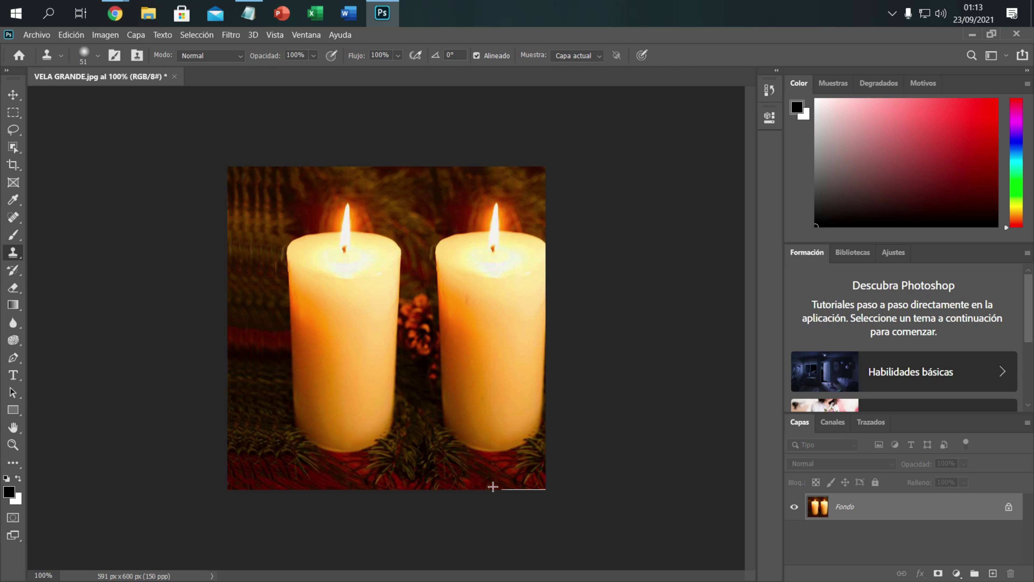
Step: Cover the last white sliver at bottom-right and touch up the left candle's right edge
{"action": "left_click_drag", "start_coordinate": [492, 486], "coordinate": [546, 490]}
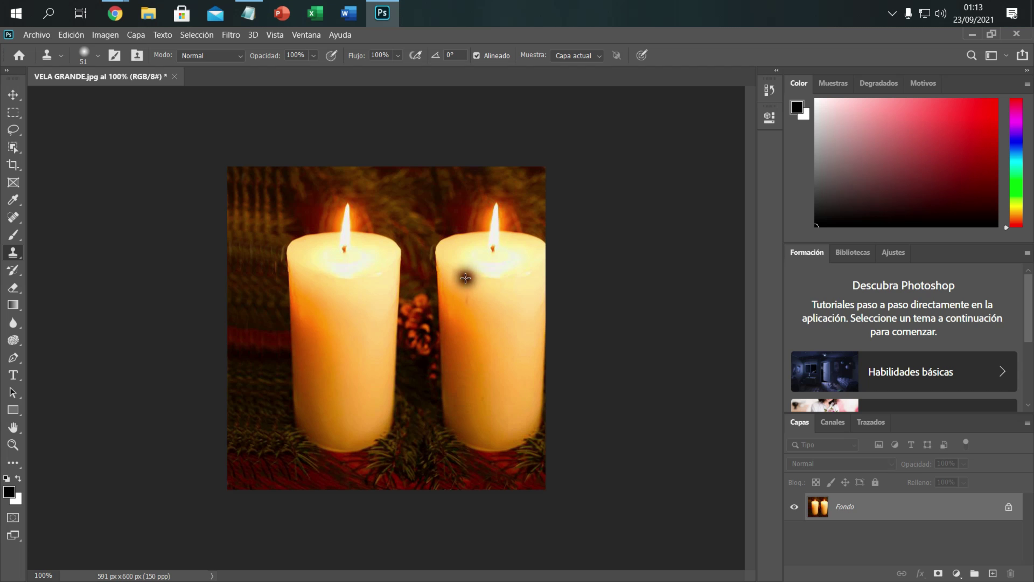
{"action": "left_click_drag", "start_coordinate": [383, 243], "coordinate": [402, 275]}
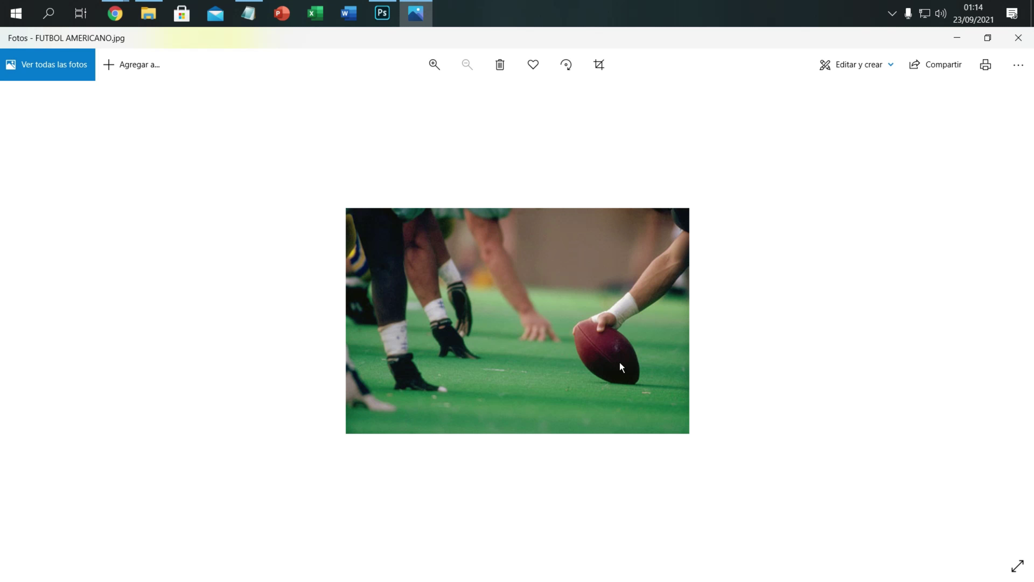
Step: View the finished FUTBOL AMERICANO TERMINADO.jpg photo, then shut down the computer
{"action": "key", "text": "Right"}
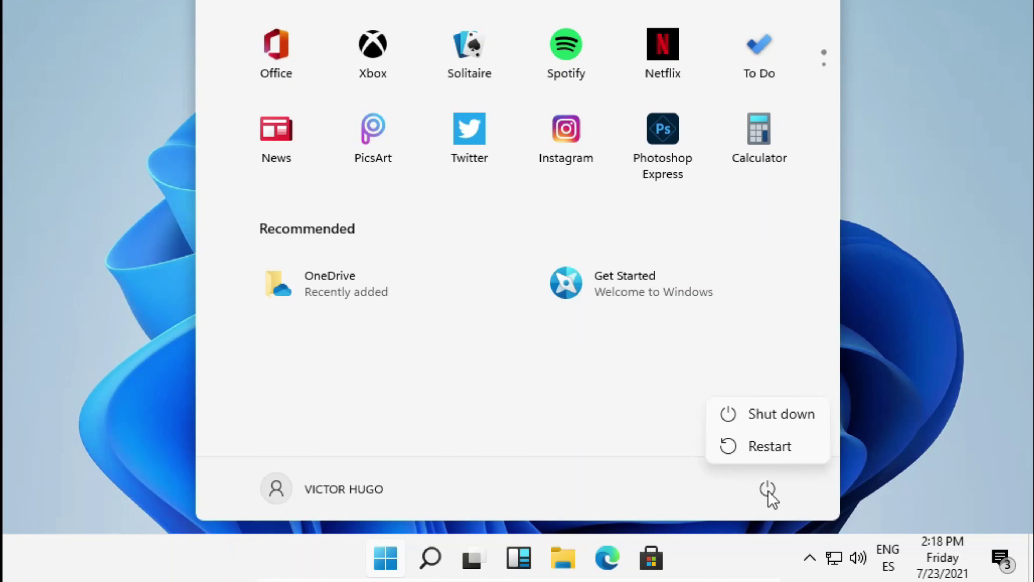
{"action": "left_click", "coordinate": [793, 412]}
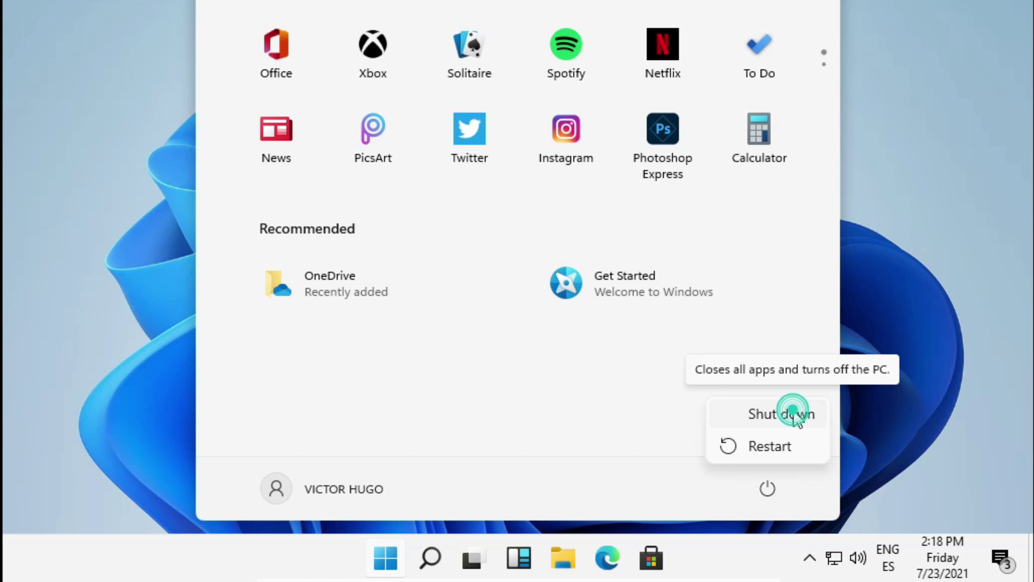